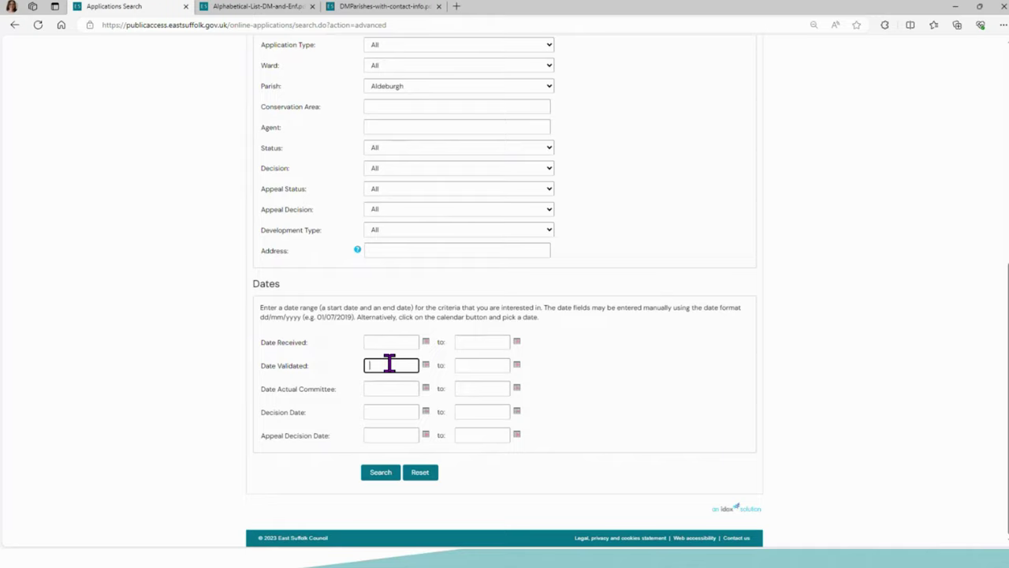
# Step: Set the validated date range to start from 01/01/2023 and run the advanced search for the Aldeburgh parish
pyautogui.write('01/01/2023')
pyautogui.click(381, 475)
pyautogui.click(380, 477)
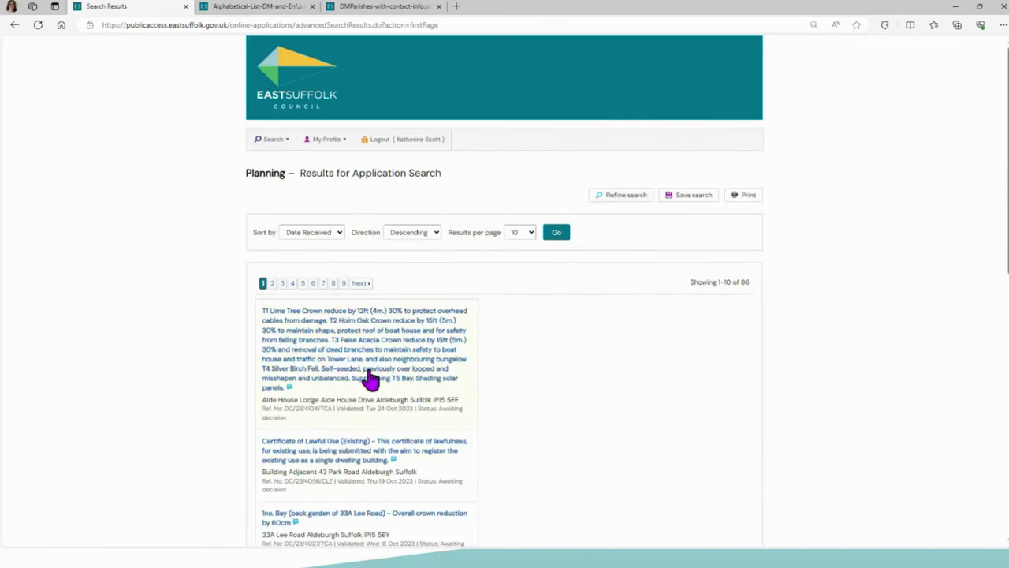
# Step: Look through the first page of application search results, checking proposals, validation dates and statuses
pyautogui.scroll(-2, 353, 346)
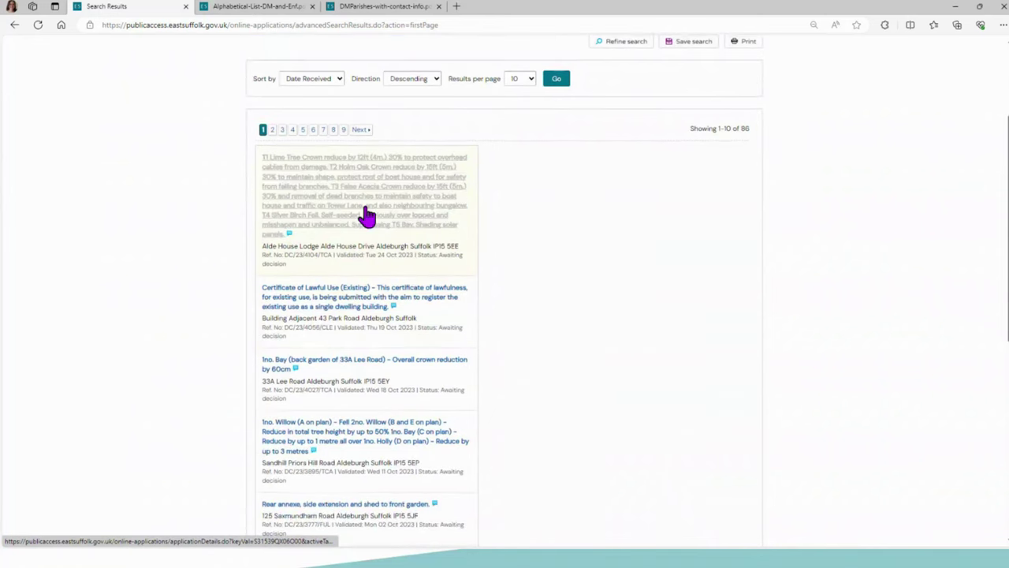
pyautogui.scroll(-1, 363, 236)
pyautogui.scroll(-3, 364, 319)
pyautogui.scroll(-1, 447, 371)
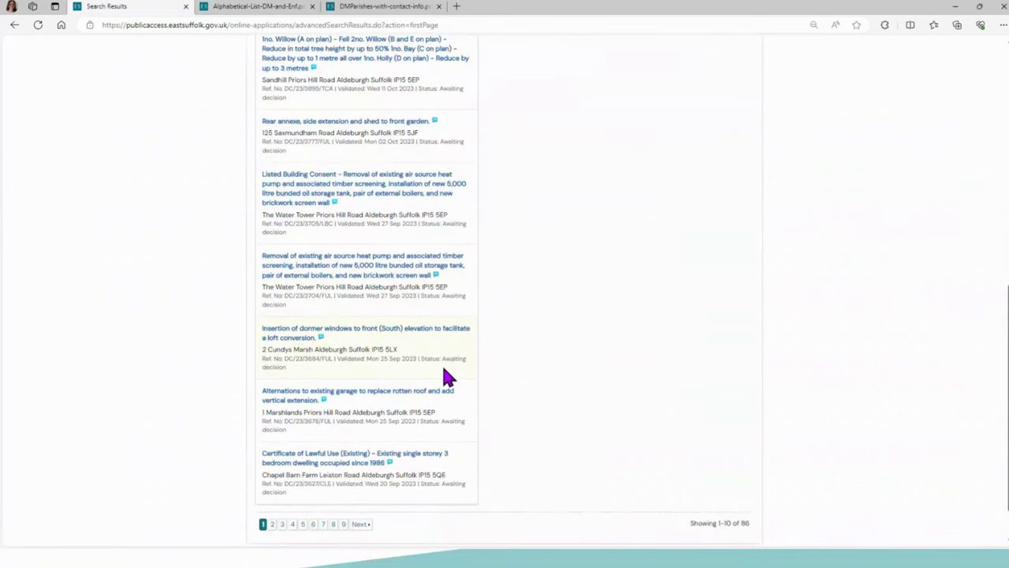
pyautogui.scroll(3, 445, 377)
pyautogui.scroll(2, 379, 236)
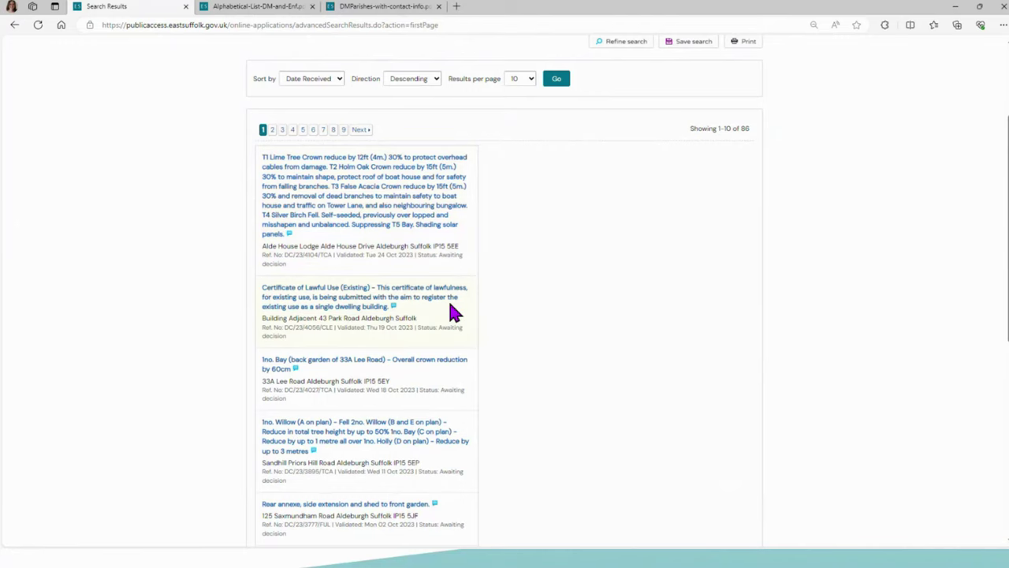
pyautogui.scroll(1, 453, 312)
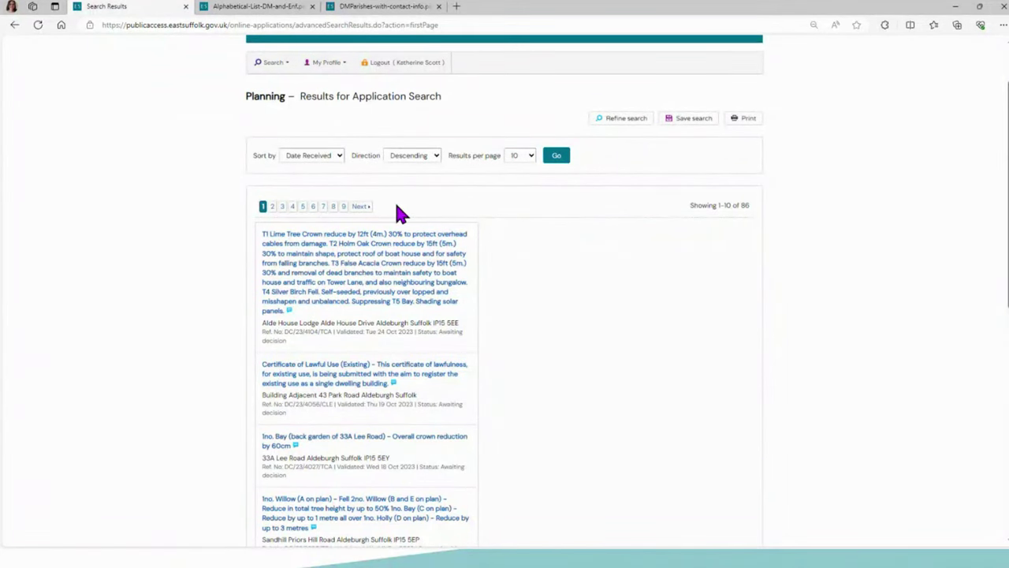
pyautogui.scroll(1, 395, 212)
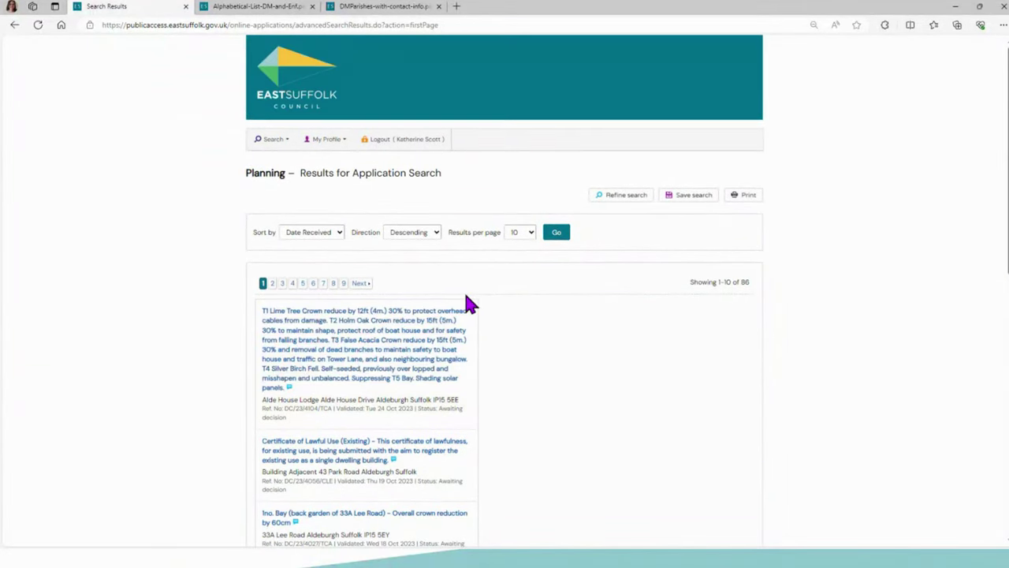
# Step: Save the search under its default title with email notification about new results set to Yes
pyautogui.click(678, 207)
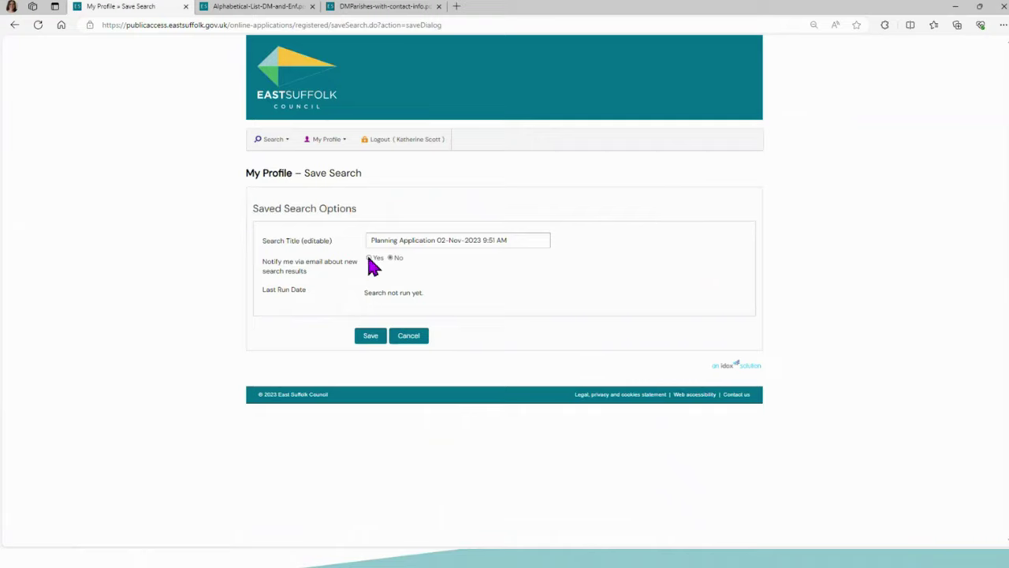
pyautogui.click(370, 259)
pyautogui.click(369, 337)
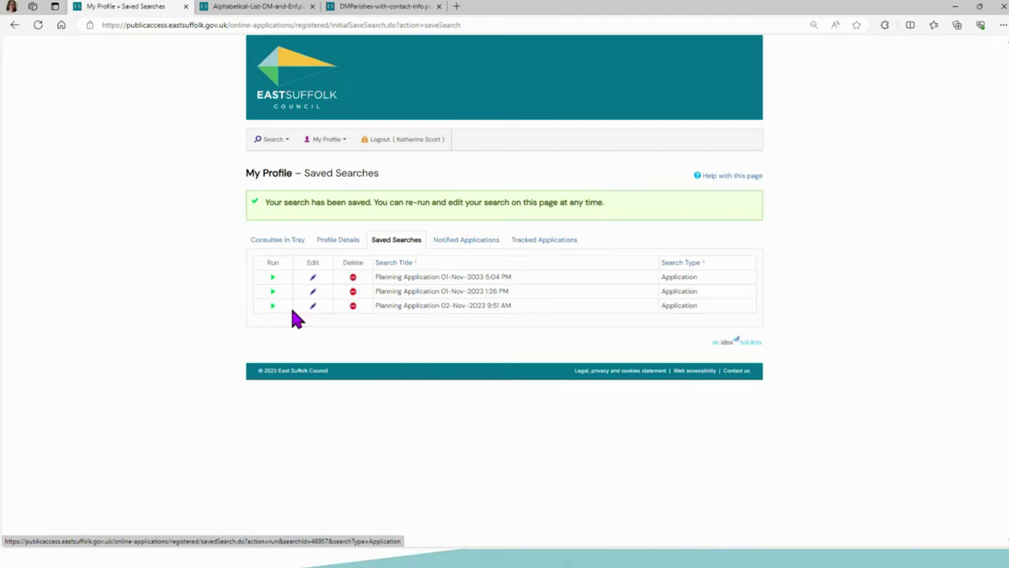
# Step: Run the saved search "Planning Application 02-Nov-2023 9:51 AM" and look over its results
pyautogui.click(340, 141)
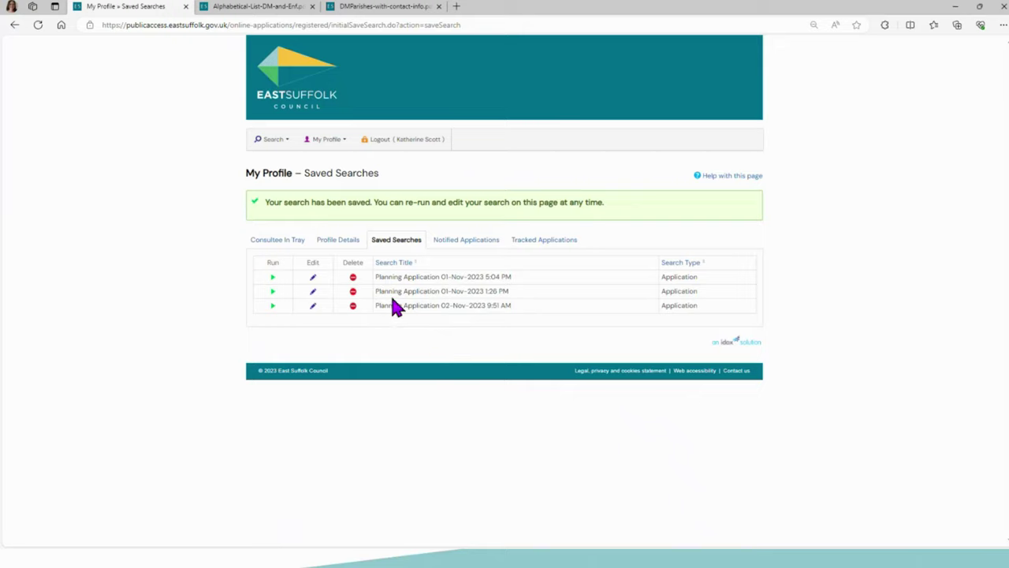
pyautogui.click(274, 307)
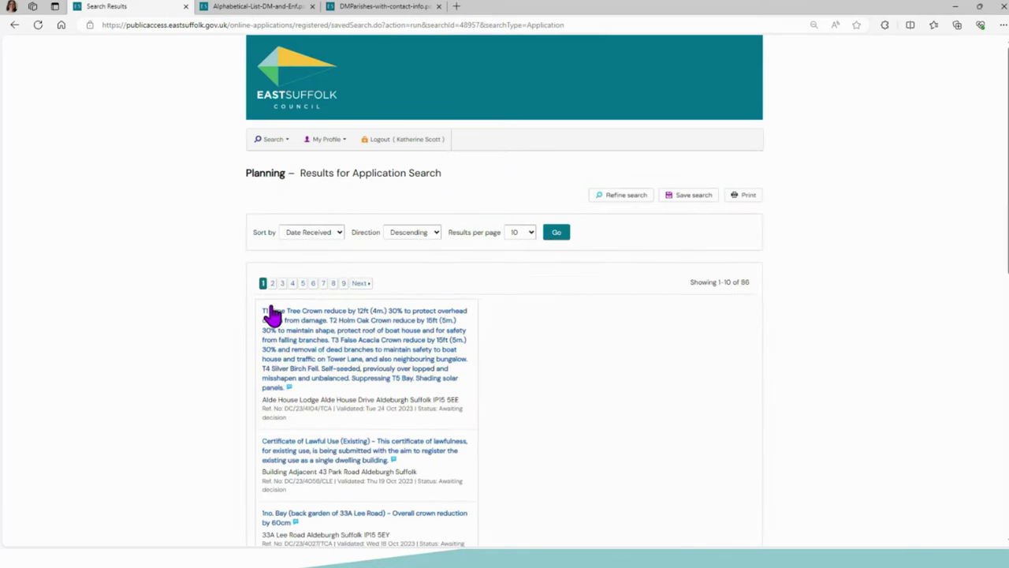
pyautogui.scroll(-1, 386, 285)
pyautogui.scroll(-6, 386, 280)
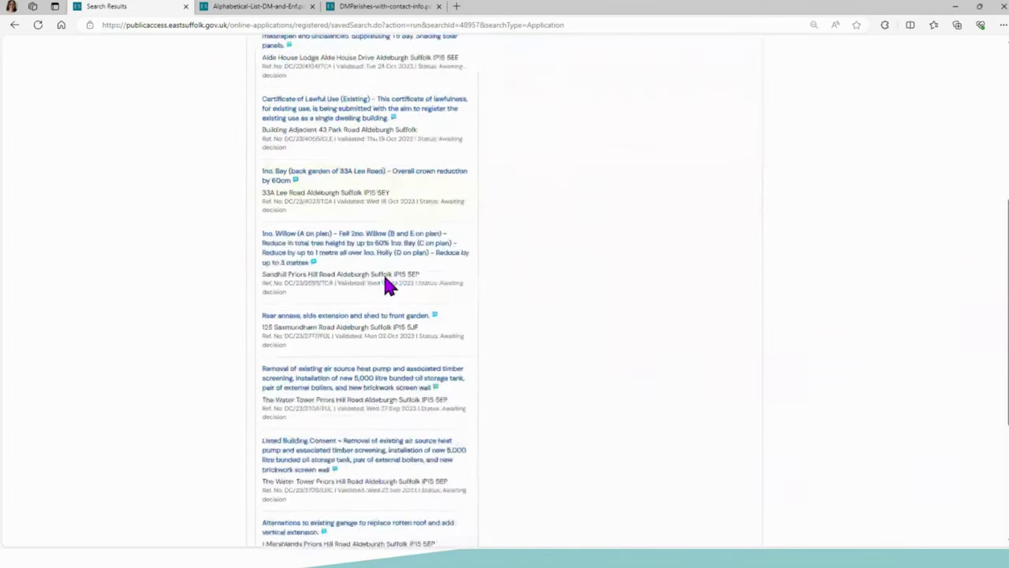
pyautogui.scroll(-1, 387, 284)
# Step: Go to page 8 of the results and open the application to extend the rear of the building by 2.5m
pyautogui.scroll(8, 387, 286)
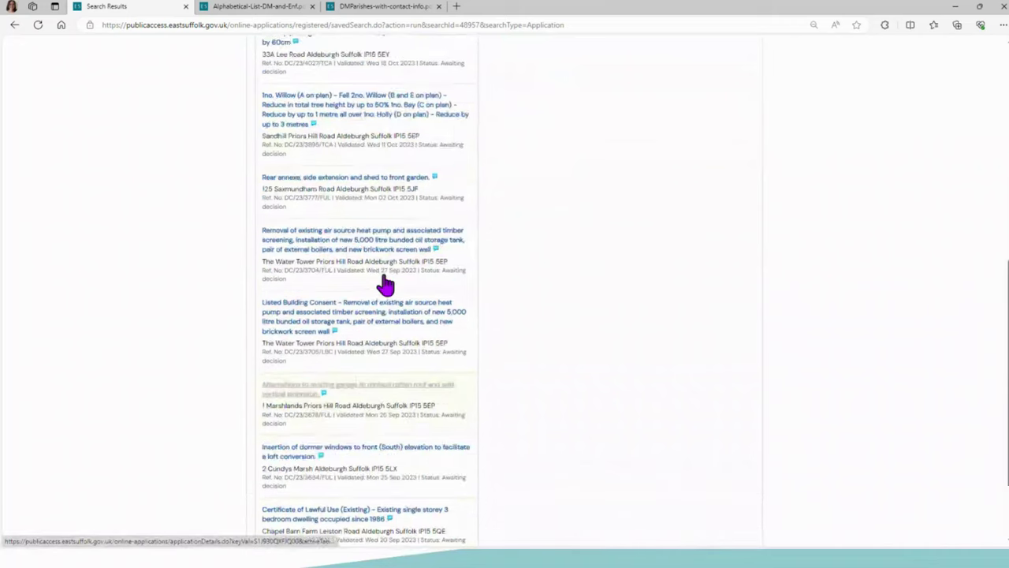
pyautogui.click(334, 286)
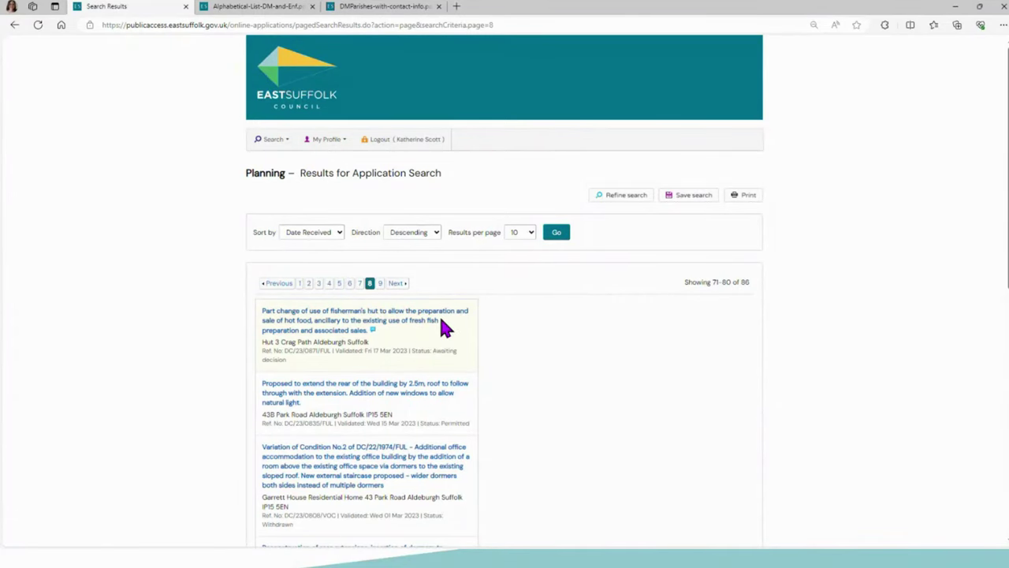
pyautogui.scroll(-3, 442, 323)
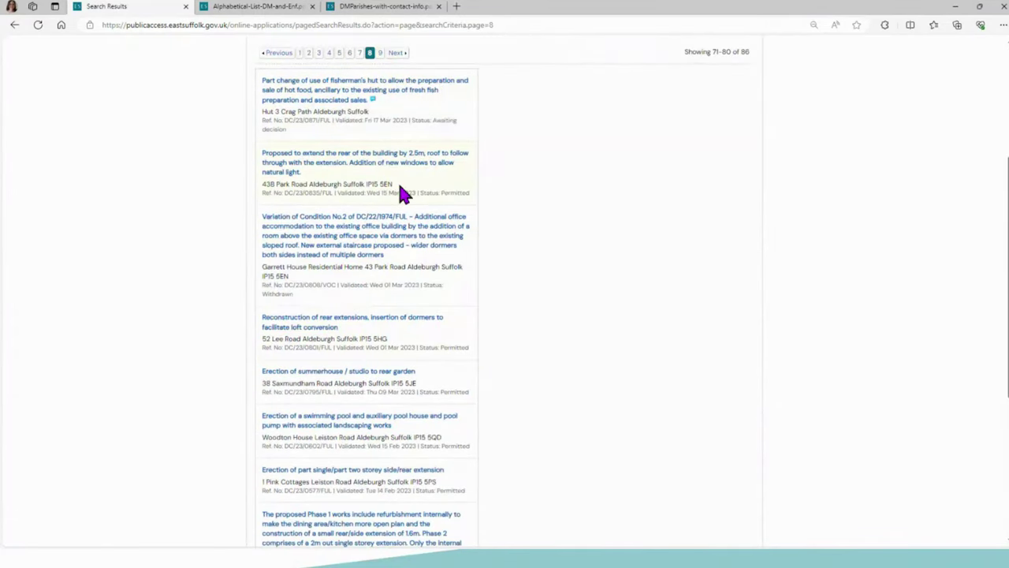
pyautogui.click(425, 165)
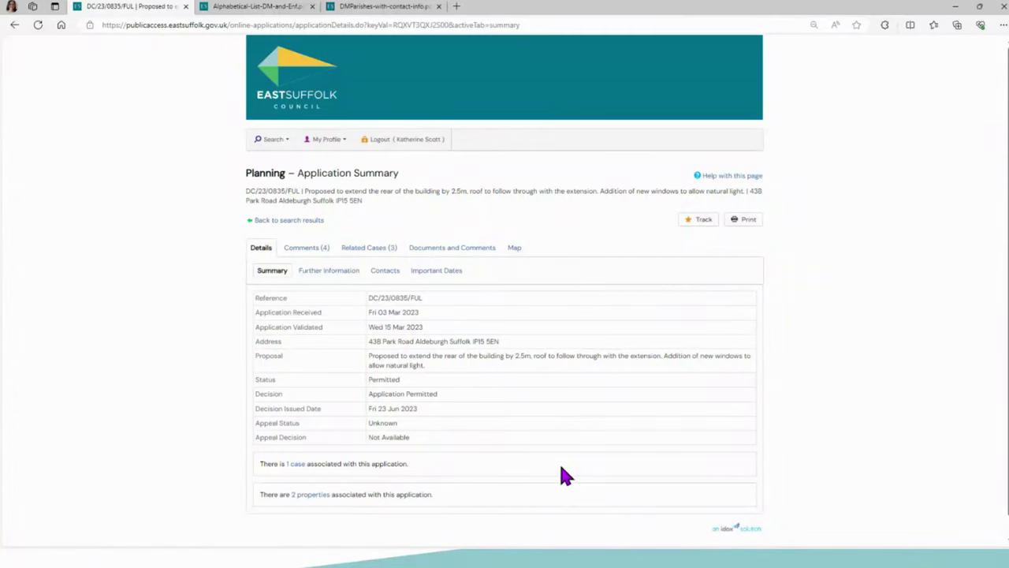
# Step: Examine the application summary, highlighting the decision issued date and the appeal status
pyautogui.scroll(-1, 562, 469)
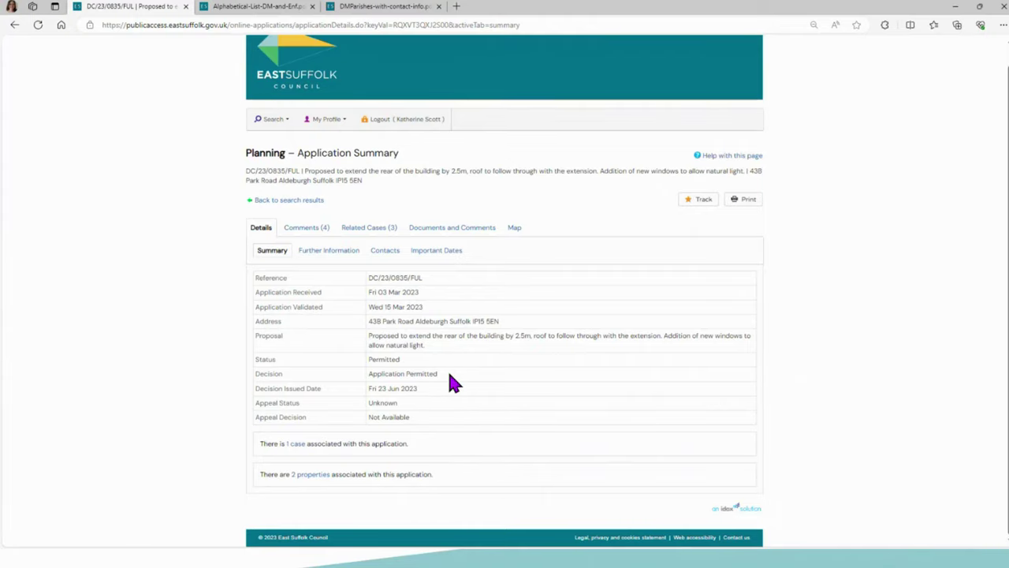
pyautogui.moveTo(448, 373); pyautogui.dragTo(364, 388)
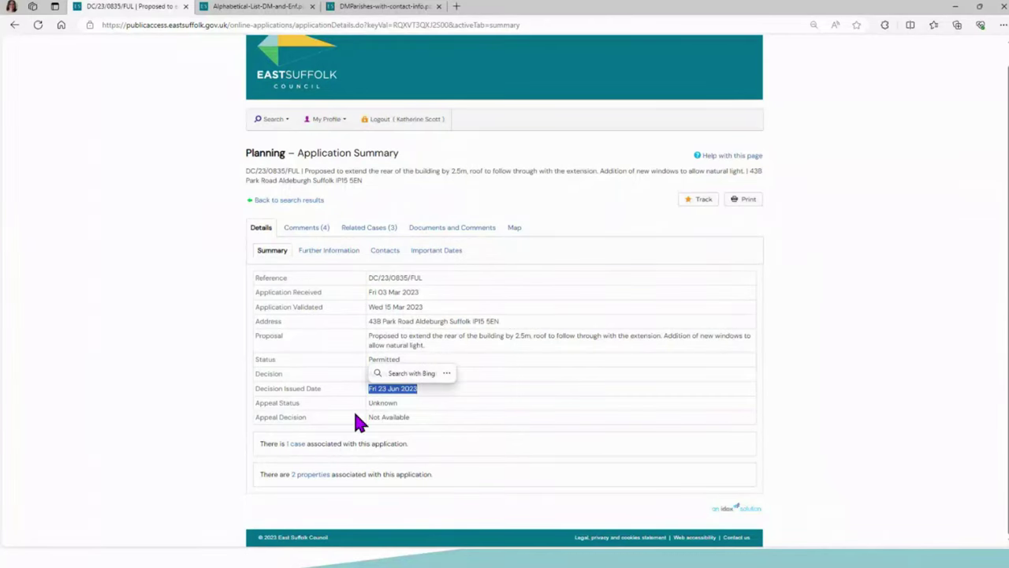
pyautogui.click(458, 388)
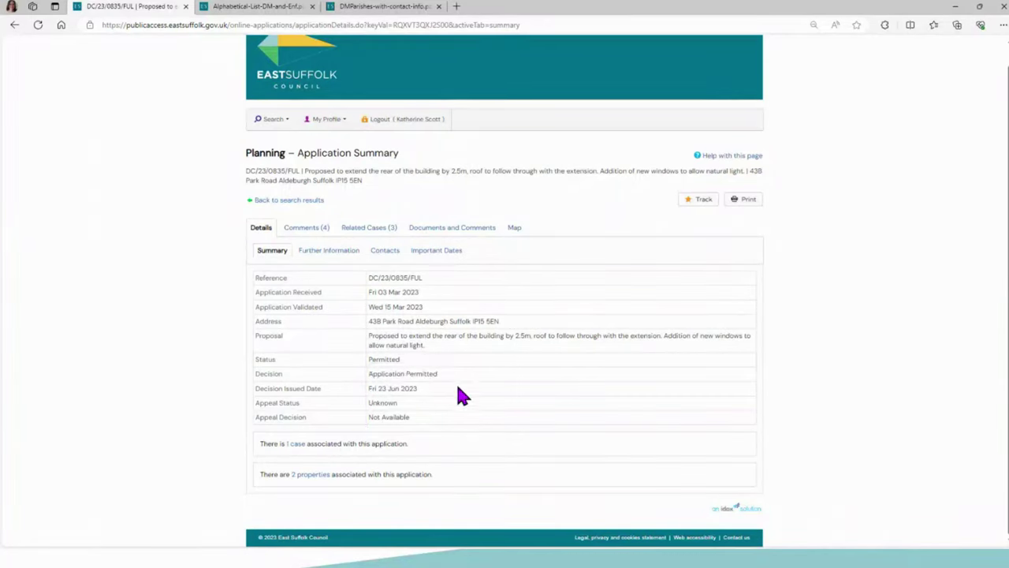
pyautogui.doubleClick(378, 402)
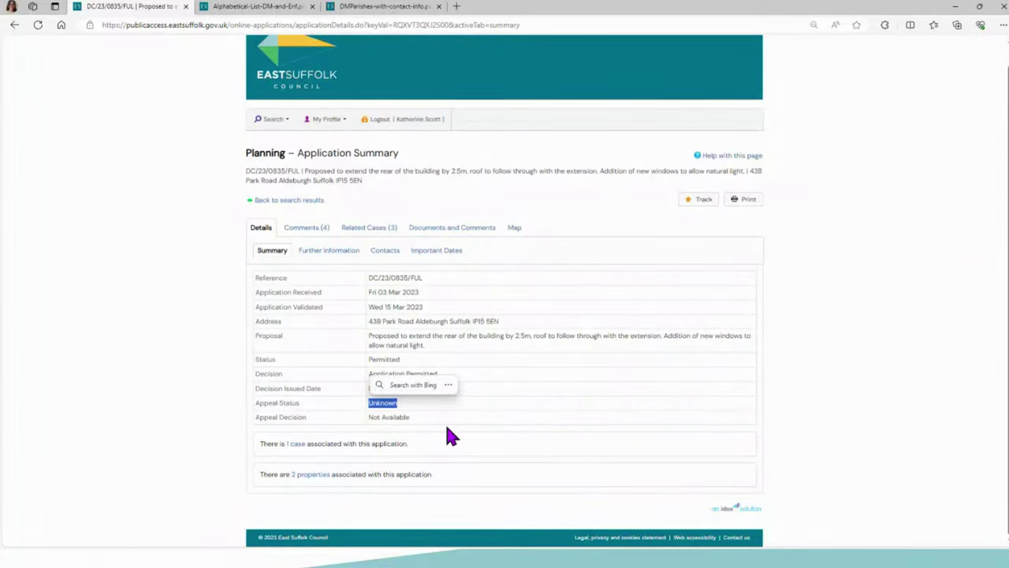
# Step: Check the case officer and parish in the further information, and the validated date and determination deadline in the important dates
pyautogui.click(341, 261)
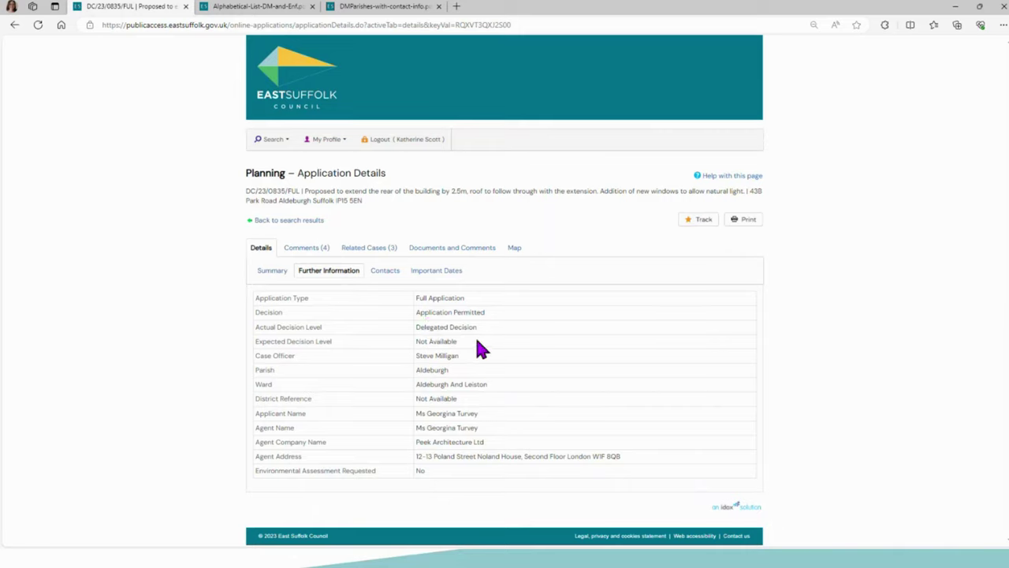
pyautogui.moveTo(463, 358); pyautogui.dragTo(418, 371)
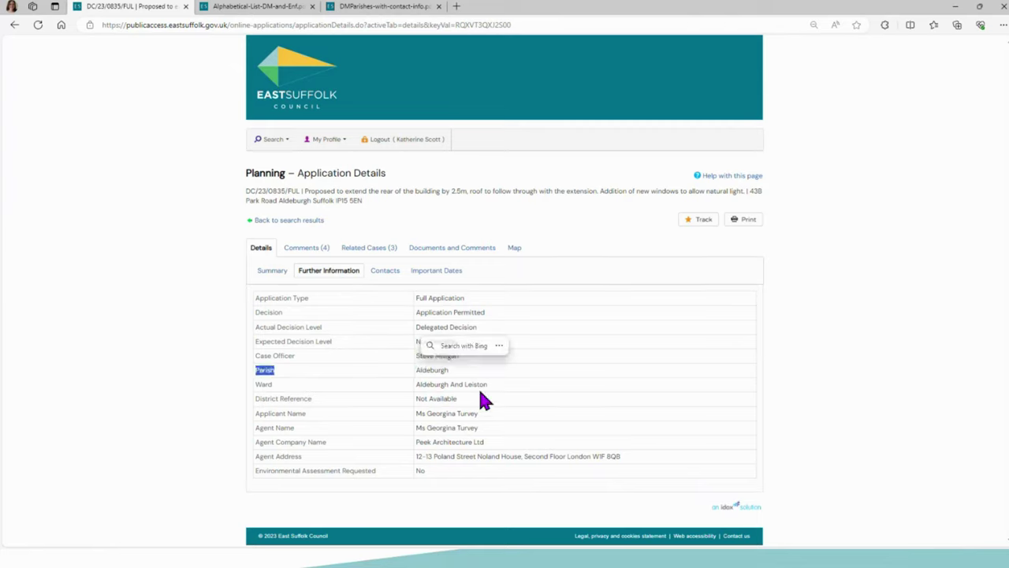
pyautogui.click(434, 276)
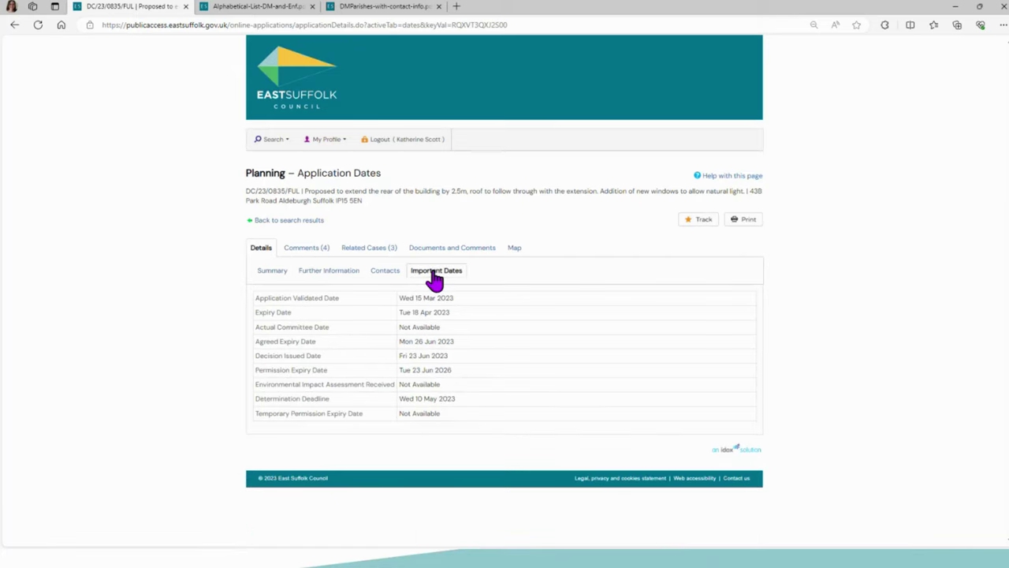
pyautogui.moveTo(455, 300); pyautogui.dragTo(403, 309)
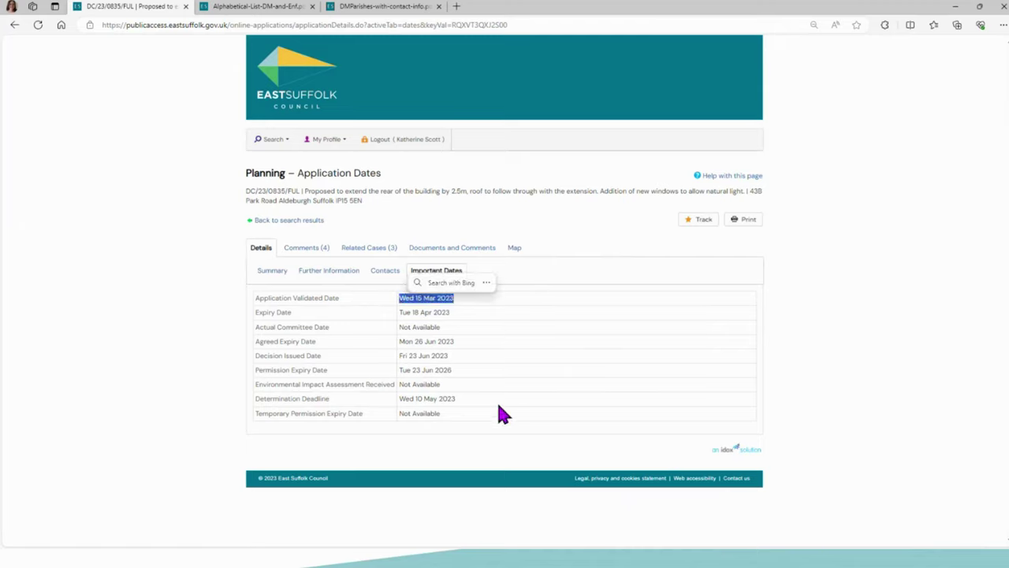
pyautogui.moveTo(456, 399); pyautogui.dragTo(399, 401)
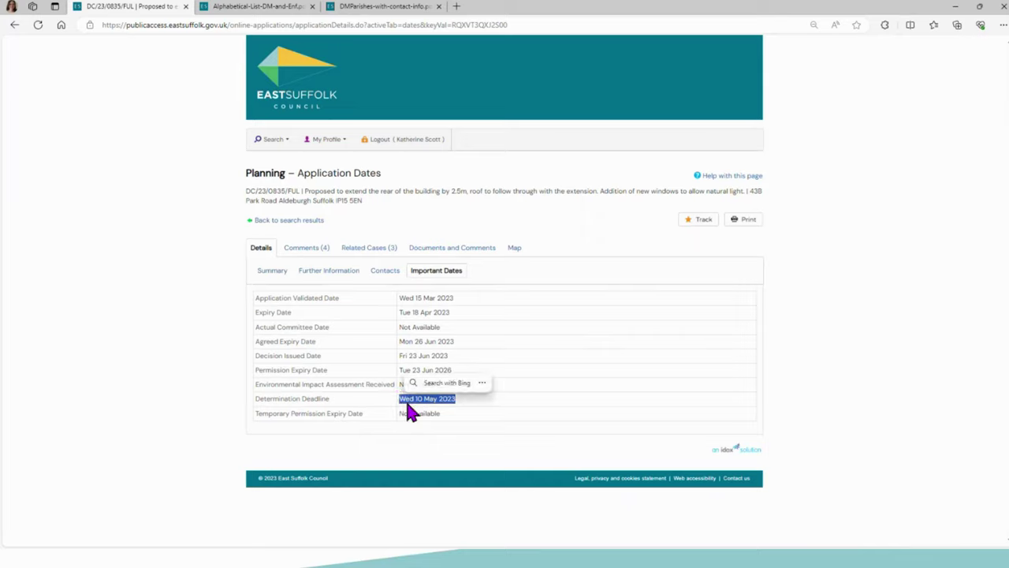